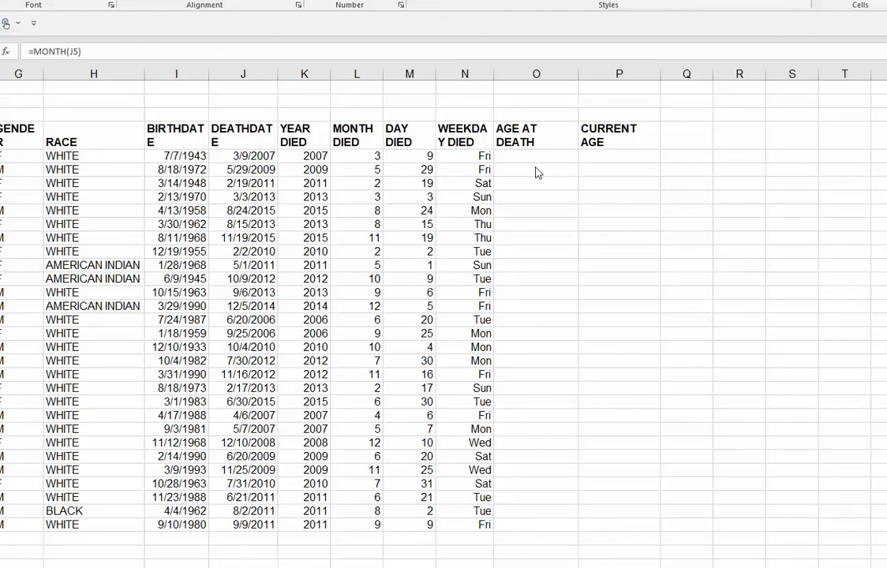
Write the syntax note DATEDIF( BIRTHDATE, 2ND DATE, "y") as plain text in cell P10.
{"action": "left_click", "coordinate": [559, 160]}
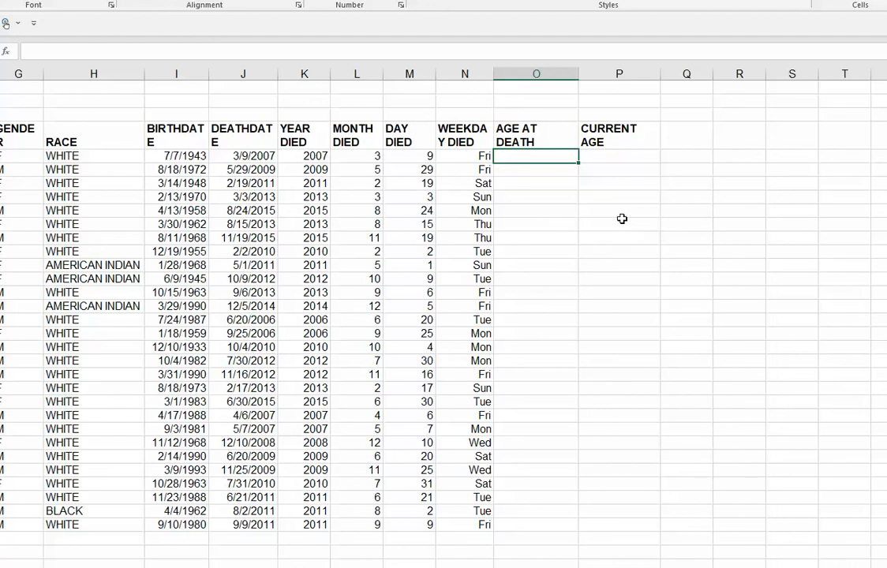
{"action": "left_click", "coordinate": [635, 226]}
{"action": "type", "text": "DATEDIF("}
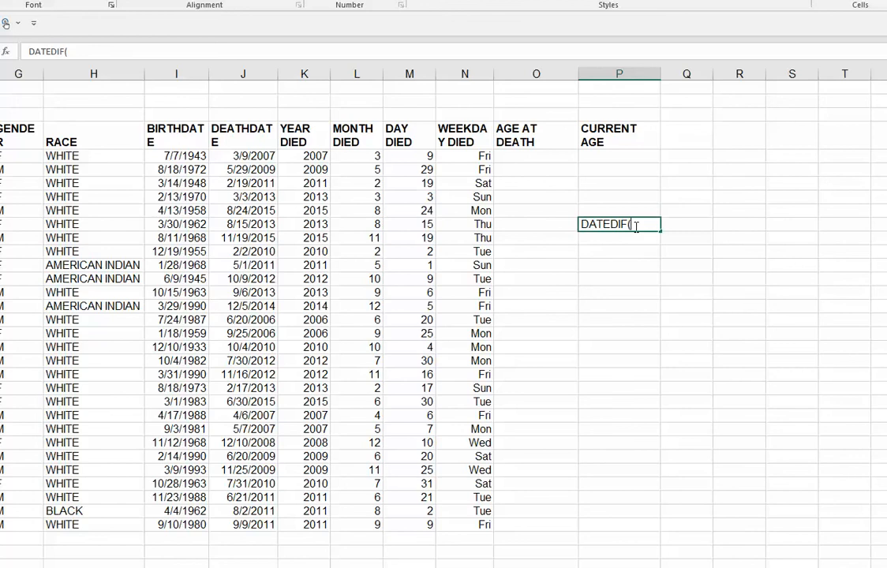
{"action": "type", "text": "BIRTHDATE"}
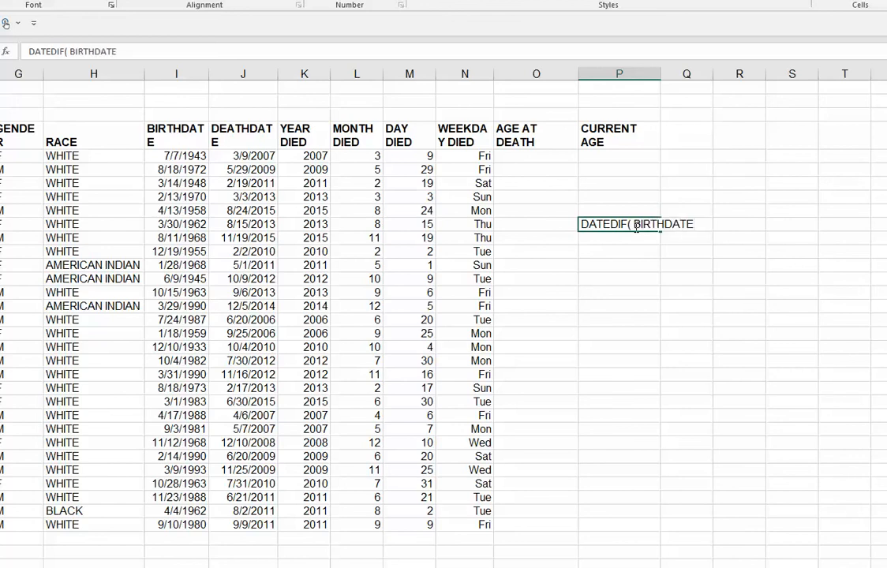
{"action": "type", "text": ", 2ND DATE, "}
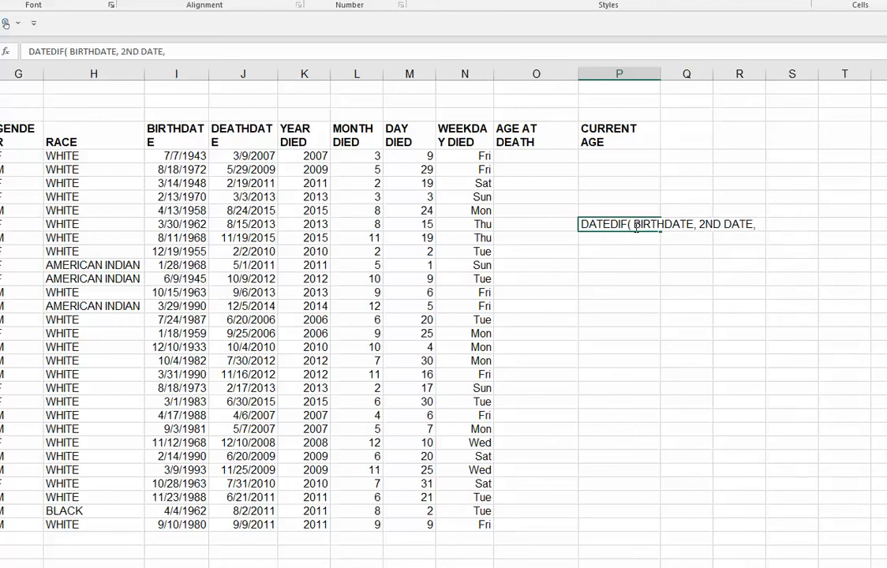
{"action": "type", "text": "\"y\")"}
Erase the whole DATEDIF syntax note from cell P10, leaving the cell empty.
{"action": "key", "text": "BackSpace"}
{"action": "key", "text": "BackSpace"}
{"action": "key", "text": "BackSpace"}
{"action": "key", "text": "BackSpace"}
{"action": "key", "text": "BackSpace"}
{"action": "key", "text": "BackSpace"}
{"action": "key", "text": "BackSpace"}
{"action": "key", "text": "BackSpace"}
{"action": "key", "text": "BackSpace"}
{"action": "key", "text": "BackSpace"}
{"action": "key", "text": "BackSpace"}
{"action": "key", "text": "BackSpace"}
{"action": "key", "text": "BackSpace"}
{"action": "key", "text": "BackSpace"}
{"action": "key", "text": "BackSpace"}
{"action": "key", "text": "BackSpace"}
{"action": "key", "text": "BackSpace"}
{"action": "key", "text": "BackSpace"}
{"action": "key", "text": "BackSpace"}
{"action": "key", "text": "BackSpace"}
{"action": "key", "text": "BackSpace"}
{"action": "key", "text": "BackSpace"}
{"action": "key", "text": "BackSpace"}
{"action": "key", "text": "BackSpace"}
{"action": "key", "text": "BackSpace"}
{"action": "key", "text": "BackSpace"}
{"action": "key", "text": "BackSpace"}
{"action": "key", "text": "BackSpace"}
{"action": "key", "text": "Return"}
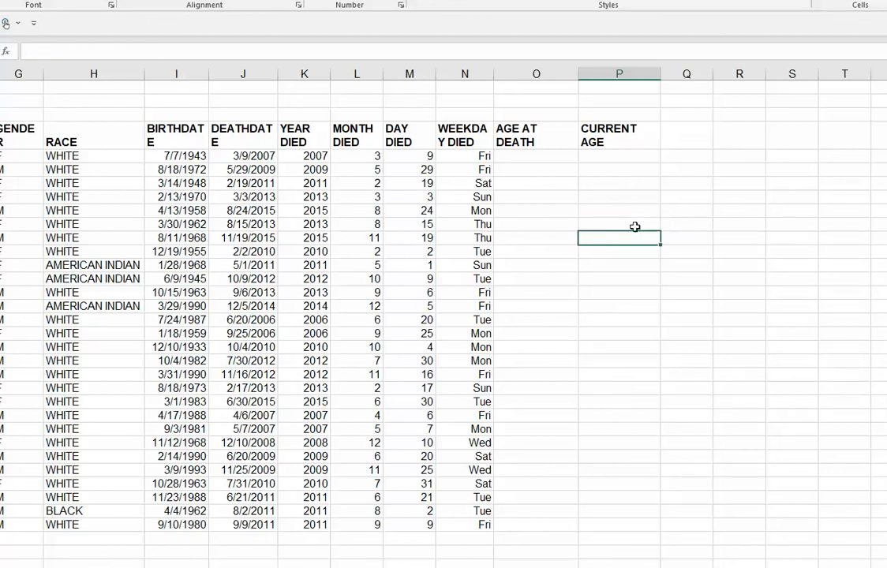
Calculate the first age at death in cell O5 with =DATEDIF(I5, J5, "y").
{"action": "left_click", "coordinate": [522, 158]}
{"action": "type", "text": "=datef"}
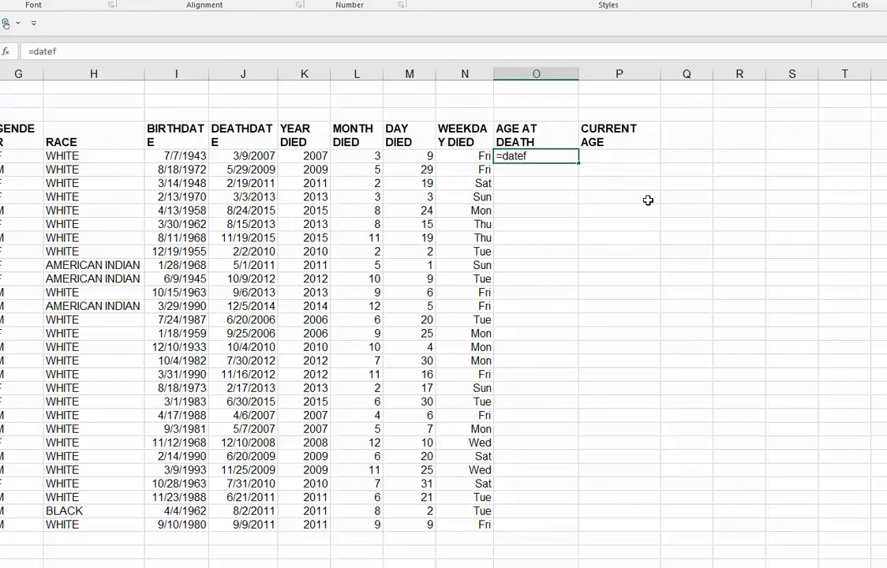
{"action": "key", "text": "BackSpace"}
{"action": "type", "text": "dif("}
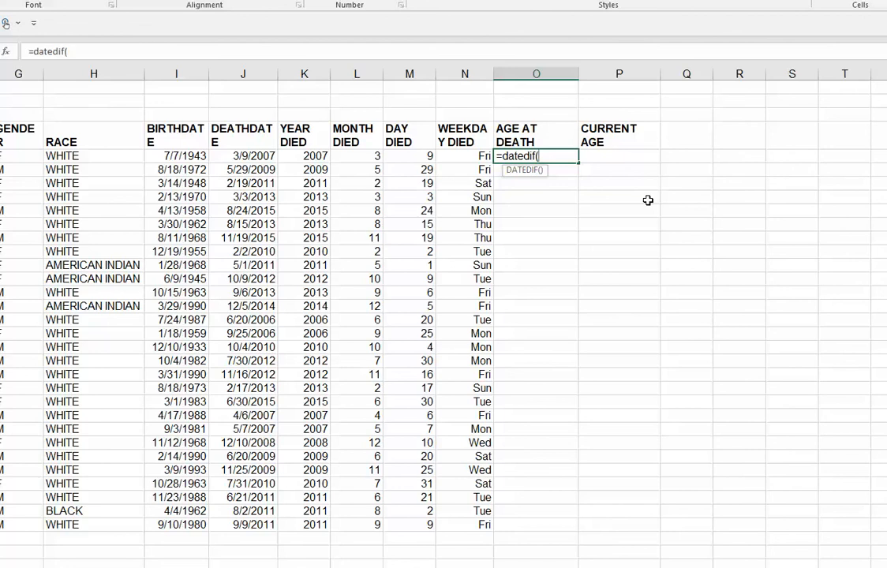
{"action": "type", "text": "i"}
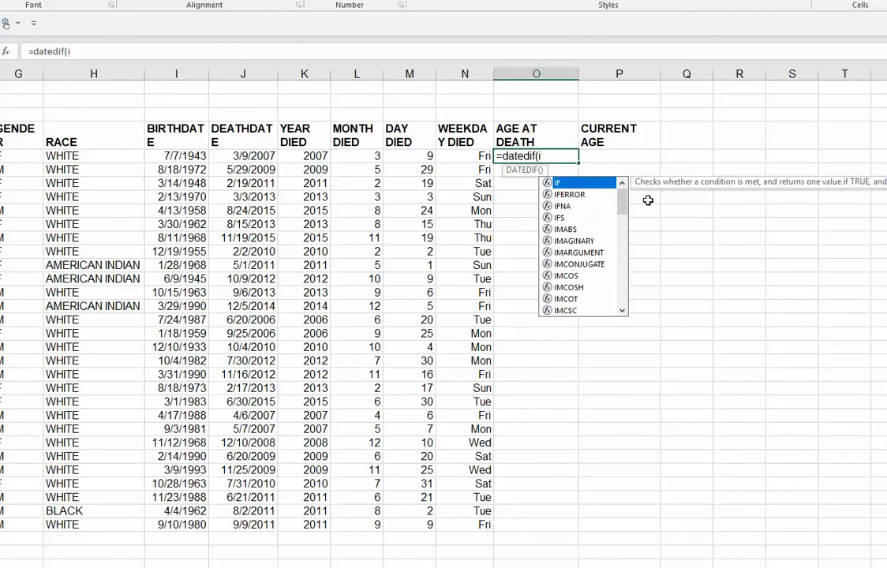
{"action": "type", "text": "5,"}
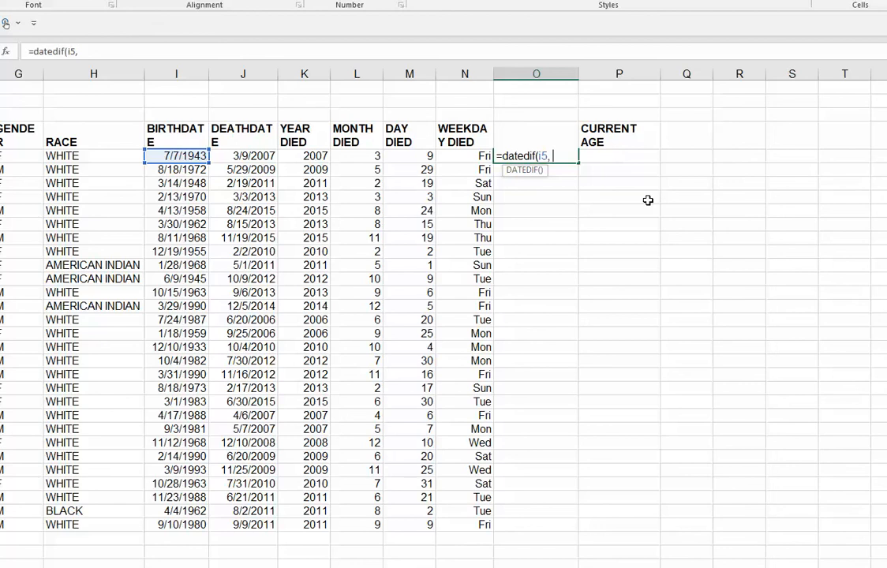
{"action": "type", "text": " j5, \"y"}
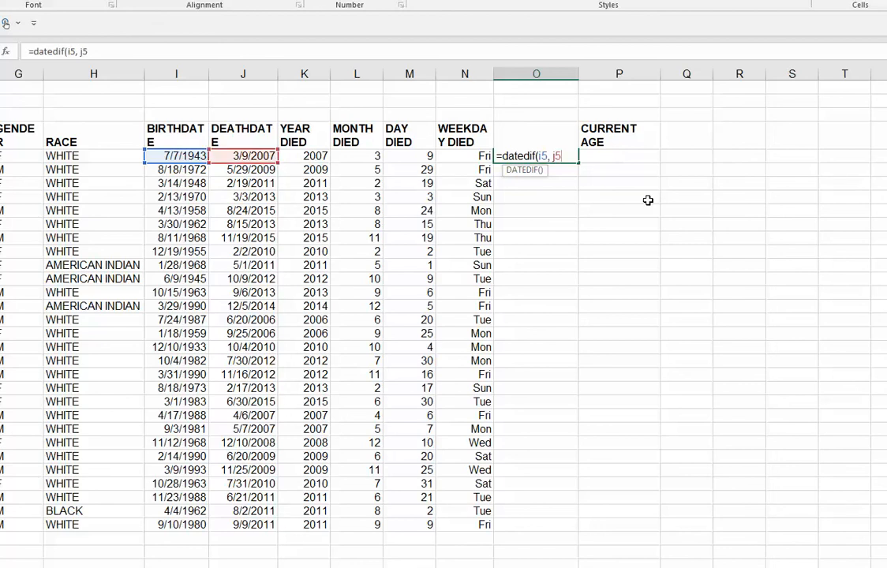
{"action": "type", "text": "\")"}
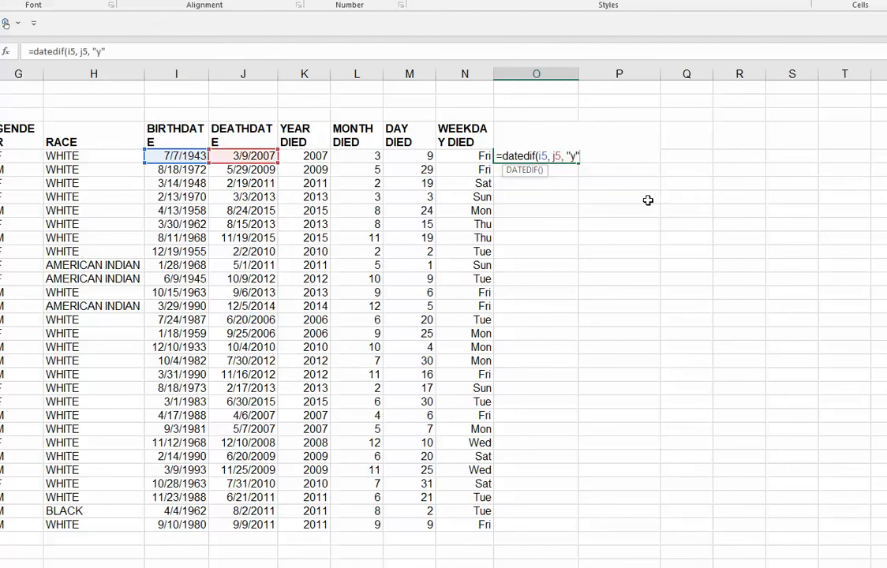
{"action": "key", "text": "Return"}
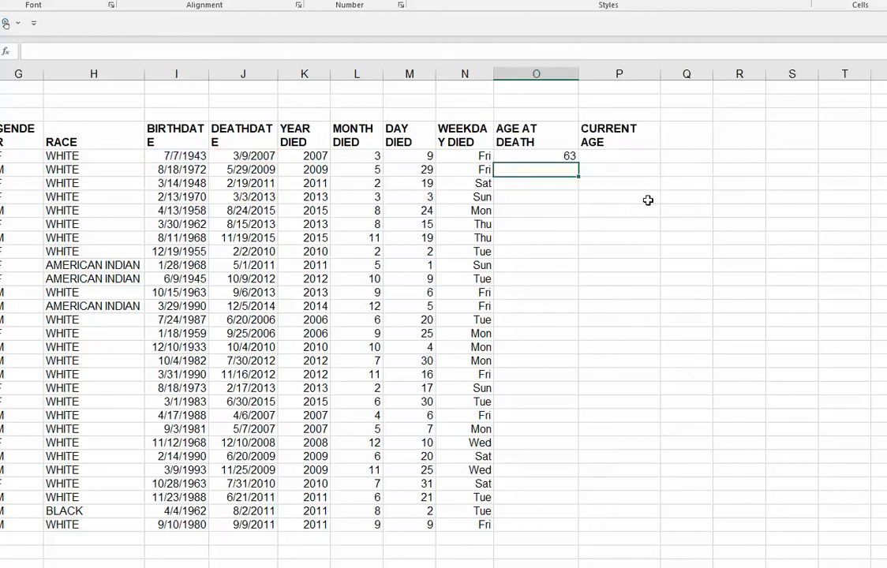
Fill the age-at-death formula from O5 down to row 32 and check the cell references in O5.
{"action": "left_click", "coordinate": [552, 154]}
{"action": "double_click", "coordinate": [580, 161]}
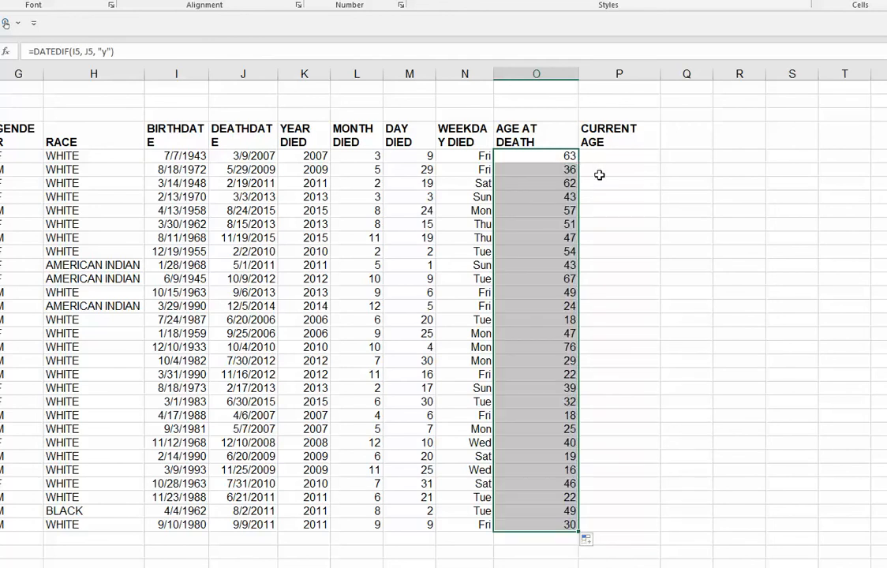
{"action": "left_click", "coordinate": [545, 158]}
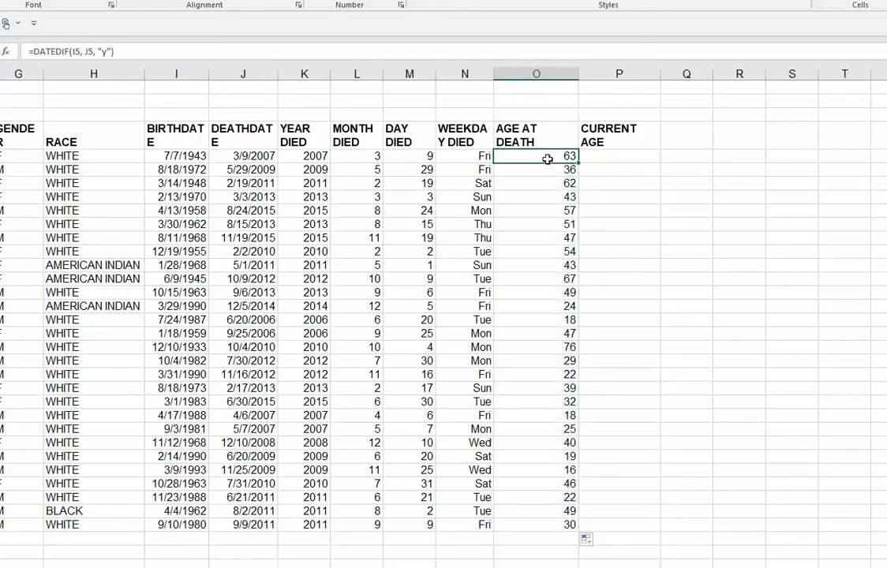
{"action": "double_click", "coordinate": [552, 156]}
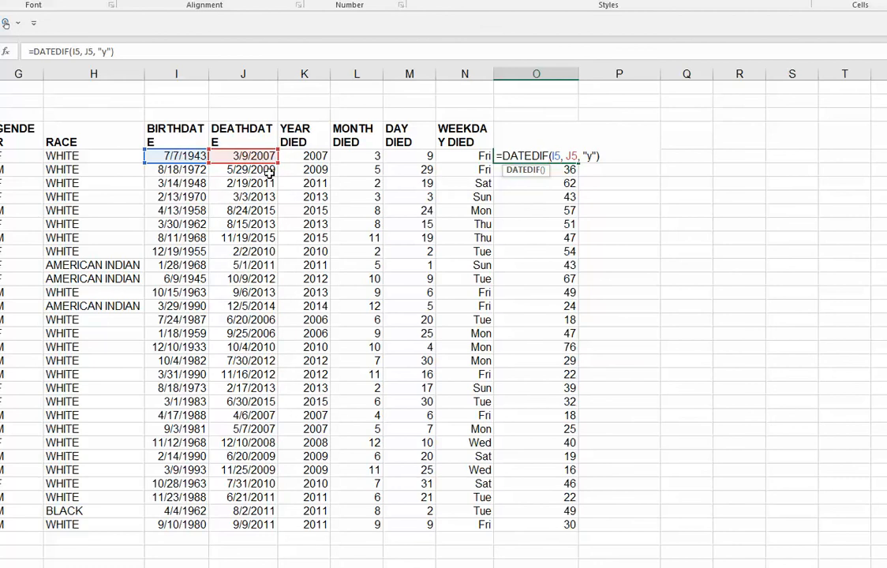
{"action": "key", "text": "Escape"}
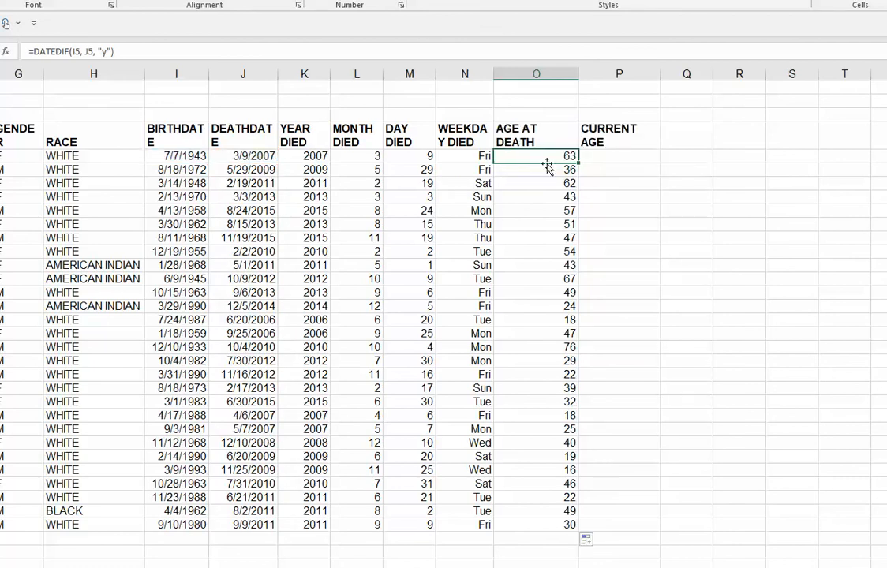
Calculate the current age in P5 with =DATEDIF(I5, "04/29/2020", "y") and fill the formula down to row 32.
{"action": "left_click", "coordinate": [620, 158]}
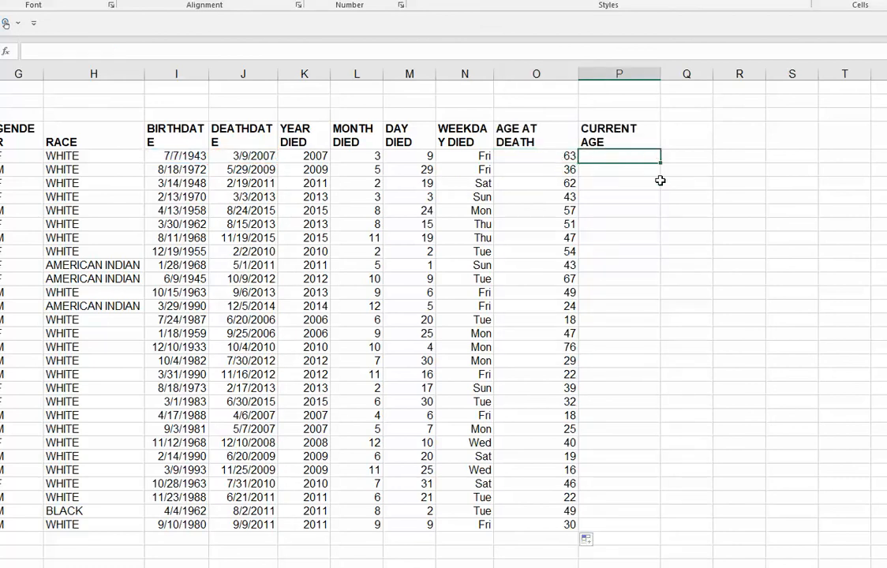
{"action": "type", "text": "=dated"}
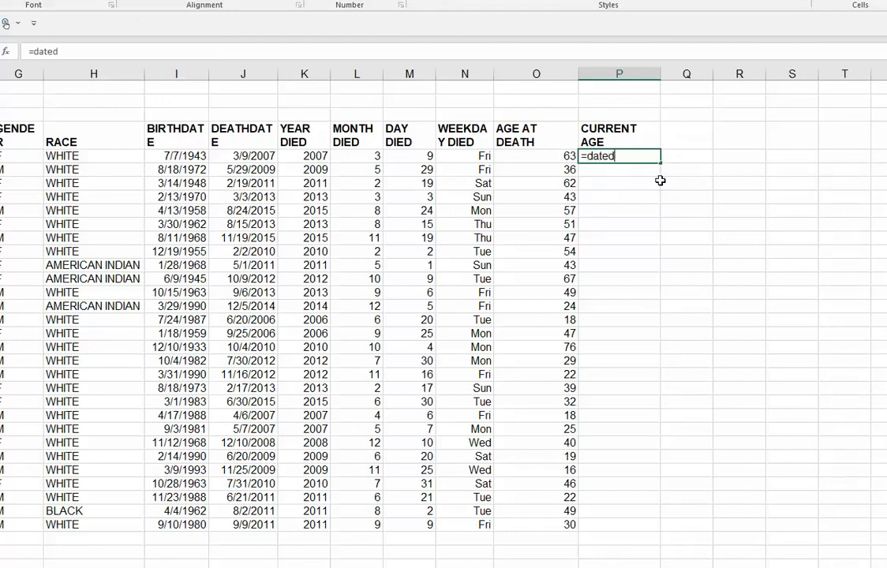
{"action": "type", "text": "if(i5,"}
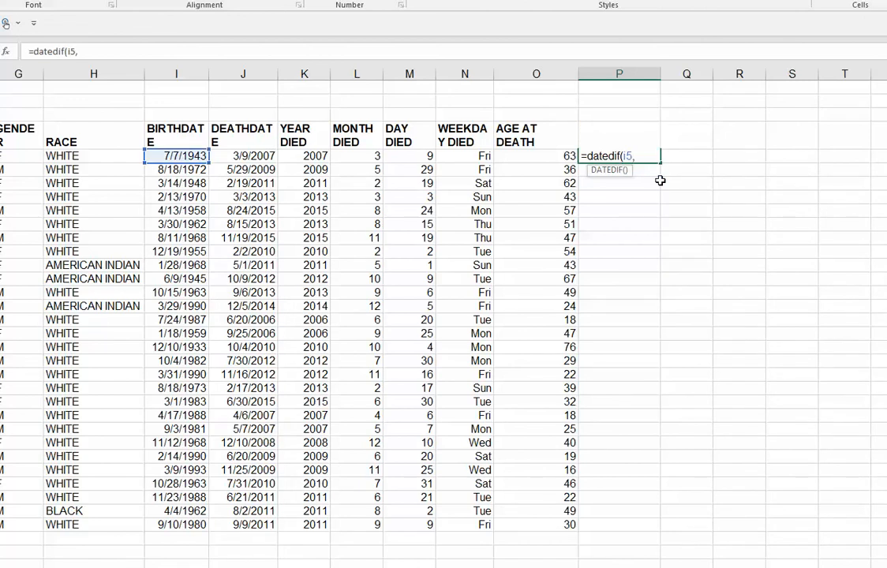
{"action": "type", "text": "\"04/29/2"}
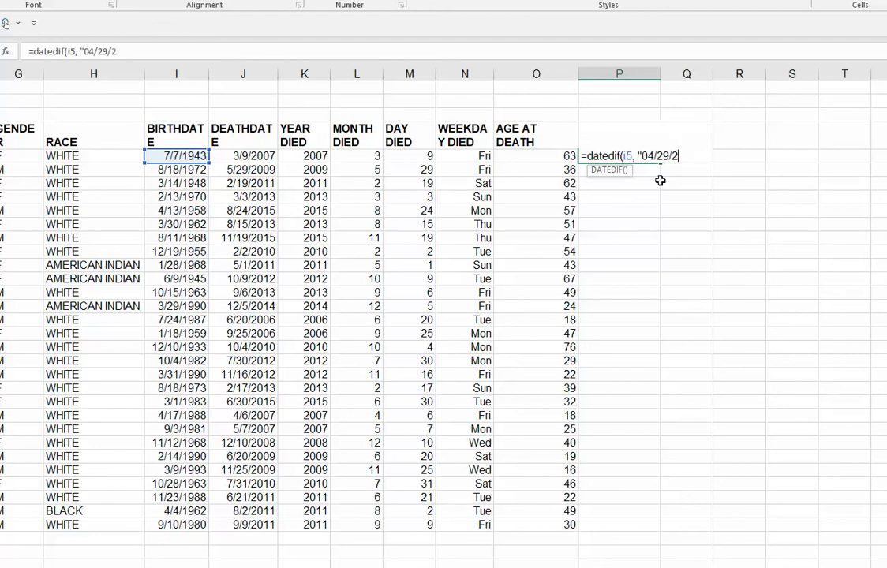
{"action": "type", "text": "020\", \"y\")"}
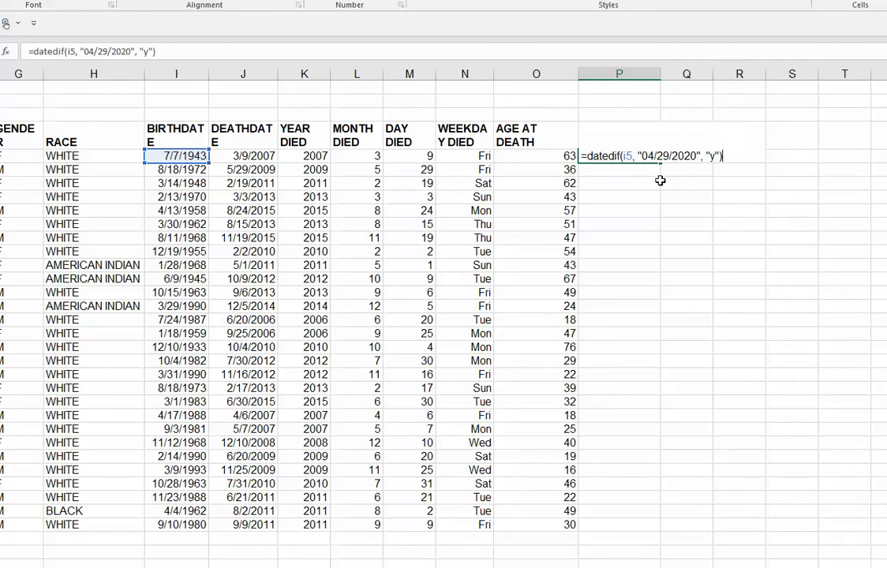
{"action": "key", "text": "Return"}
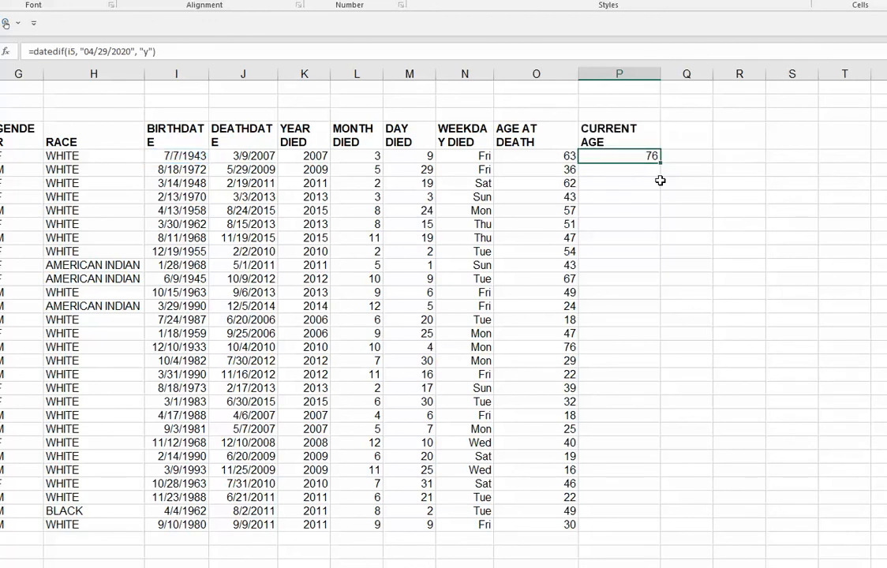
{"action": "left_click", "coordinate": [656, 156]}
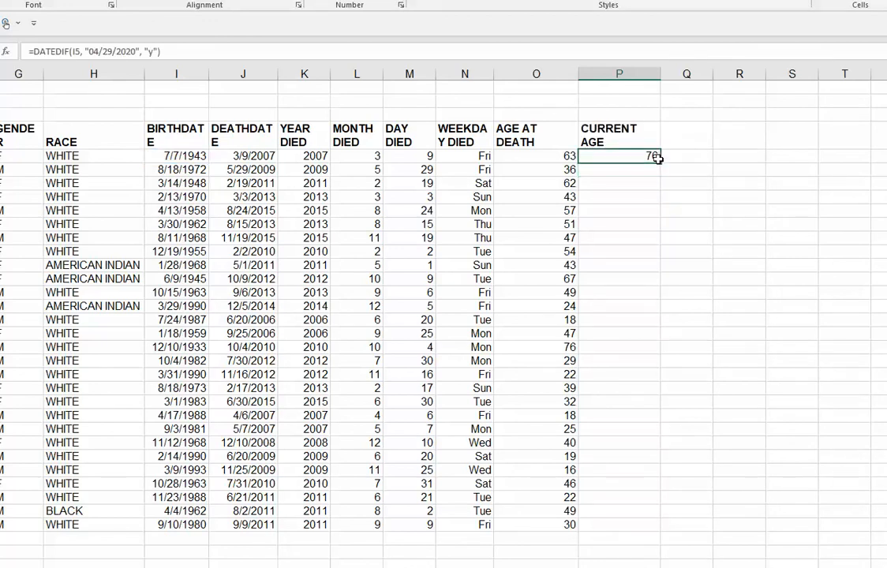
{"action": "double_click", "coordinate": [661, 162]}
Replace the fixed date in the P5 formula with TODAY() and fill the updated formula down to row 32.
{"action": "left_click", "coordinate": [626, 155]}
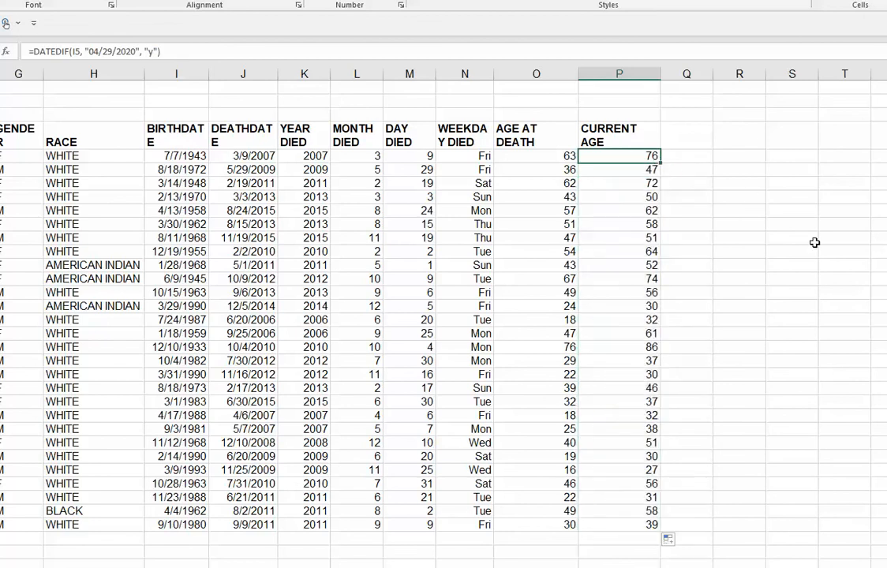
{"action": "double_click", "coordinate": [624, 156]}
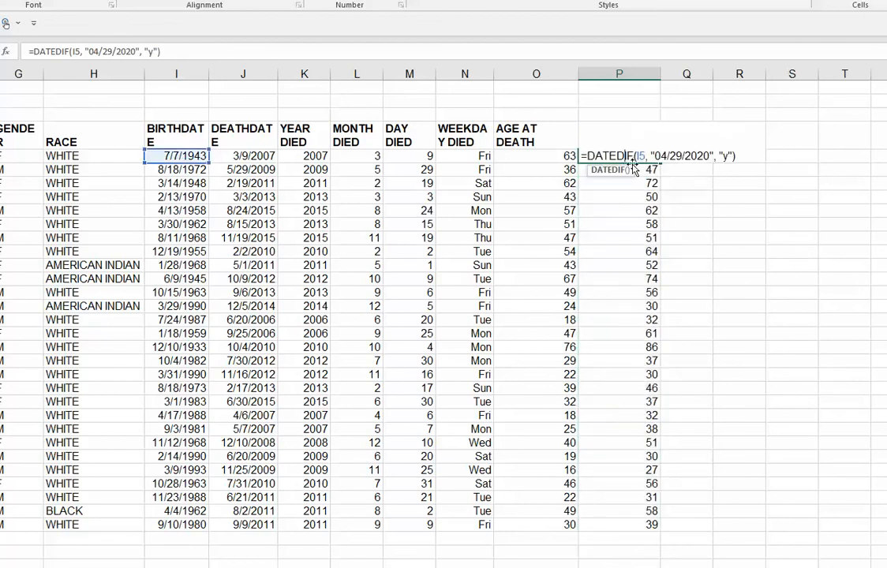
{"action": "left_click_drag", "start_coordinate": [712, 156], "coordinate": [651, 155]}
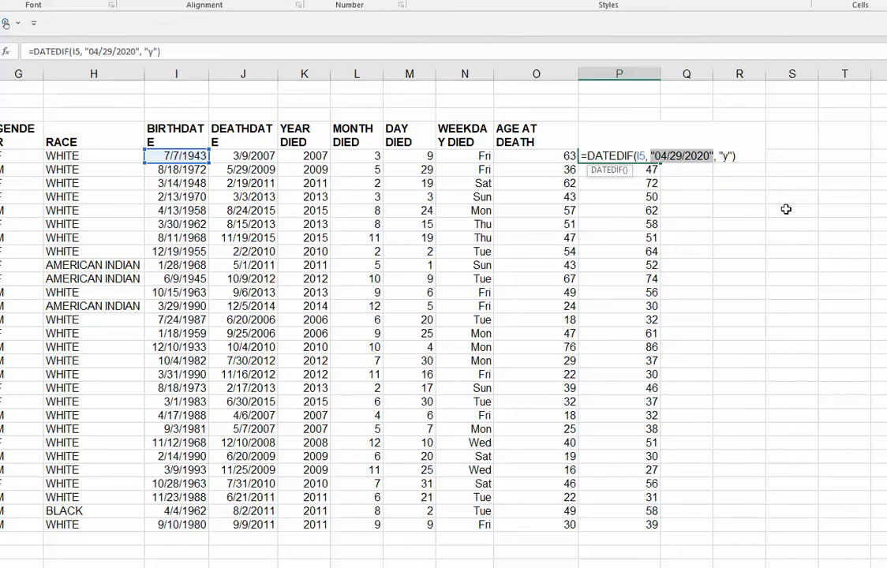
{"action": "type", "text": "today()"}
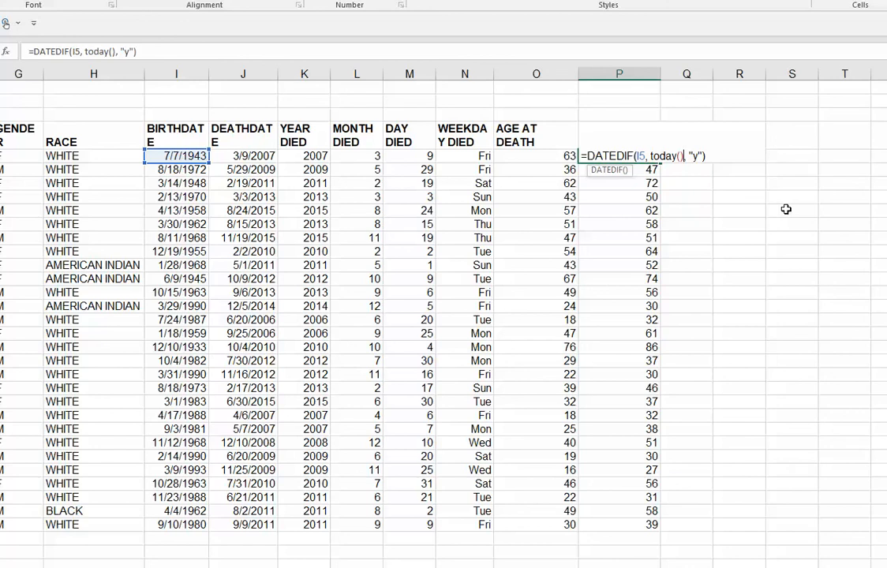
{"action": "key", "text": "Return"}
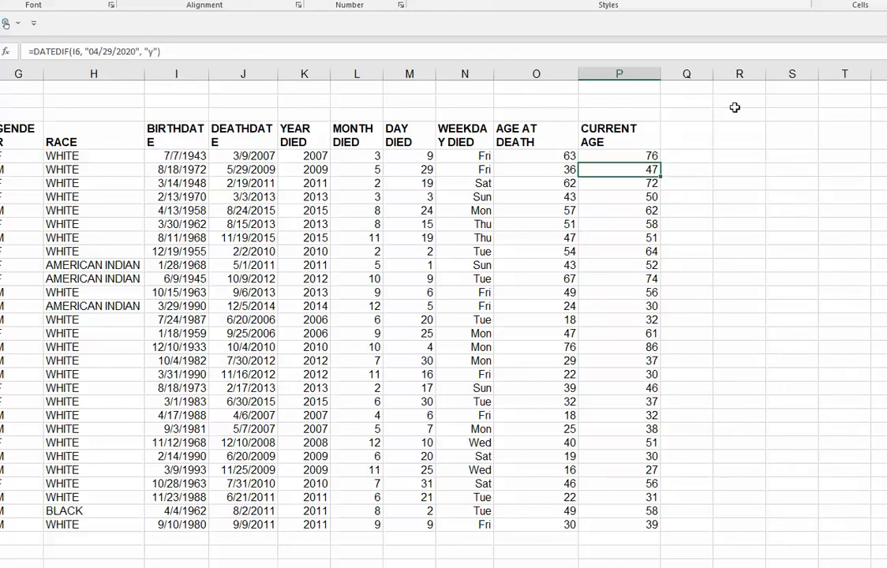
{"action": "left_click", "coordinate": [644, 155]}
{"action": "double_click", "coordinate": [659, 163]}
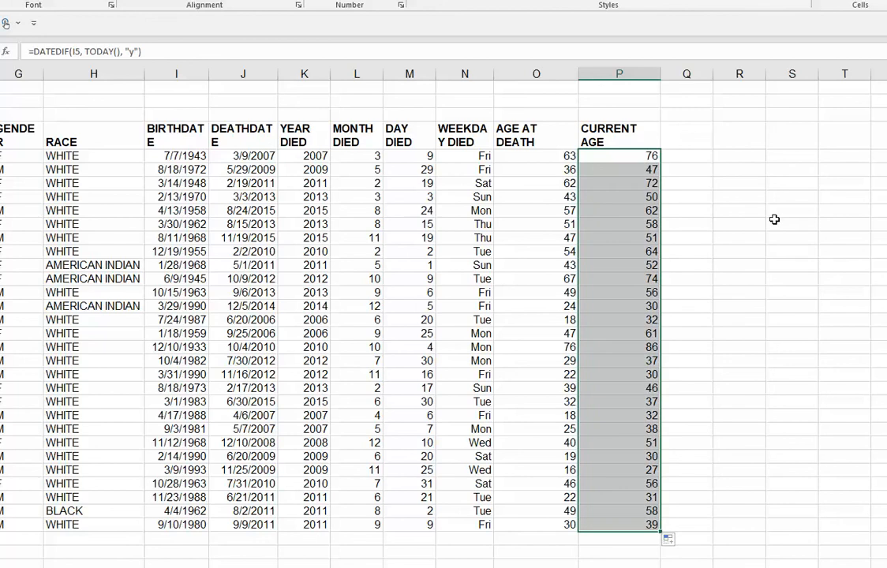
Examine the dates and ages from column I to P in row 14, and the DATEDIF formula in P5.
{"action": "left_click", "coordinate": [619, 156]}
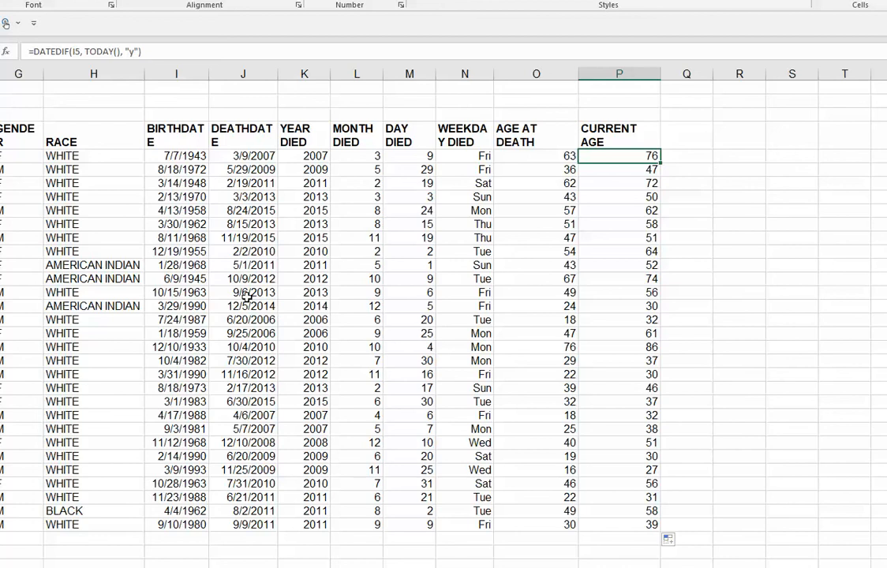
{"action": "left_click", "coordinate": [153, 283]}
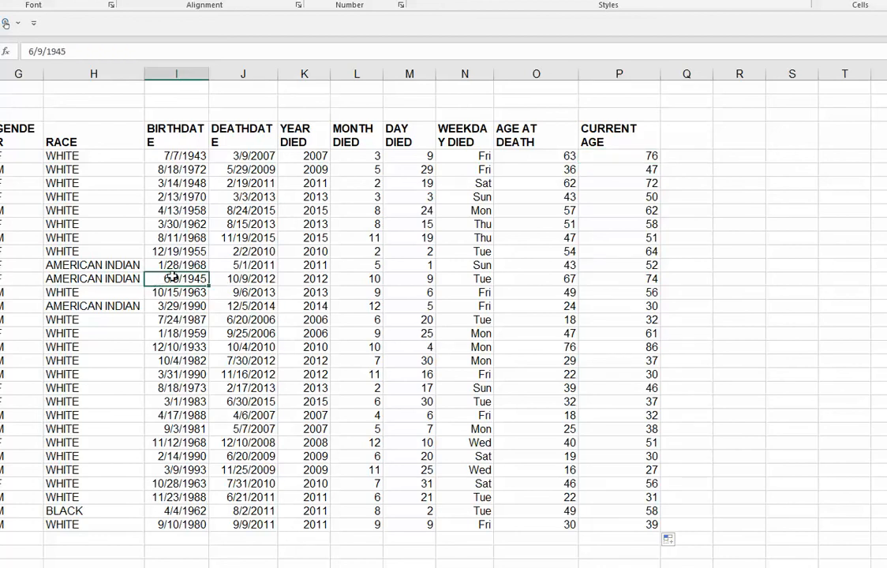
{"action": "left_click_drag", "start_coordinate": [192, 278], "coordinate": [623, 278]}
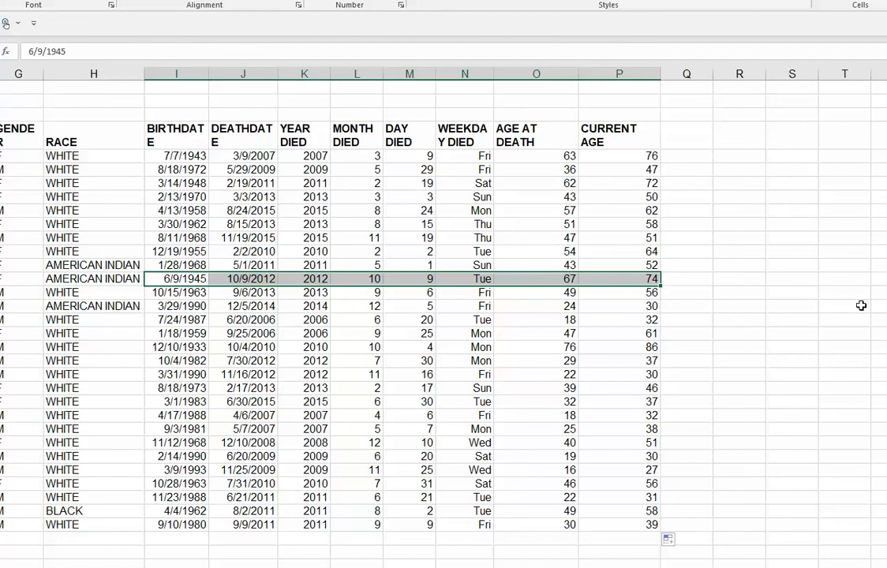
{"action": "left_click", "coordinate": [638, 157]}
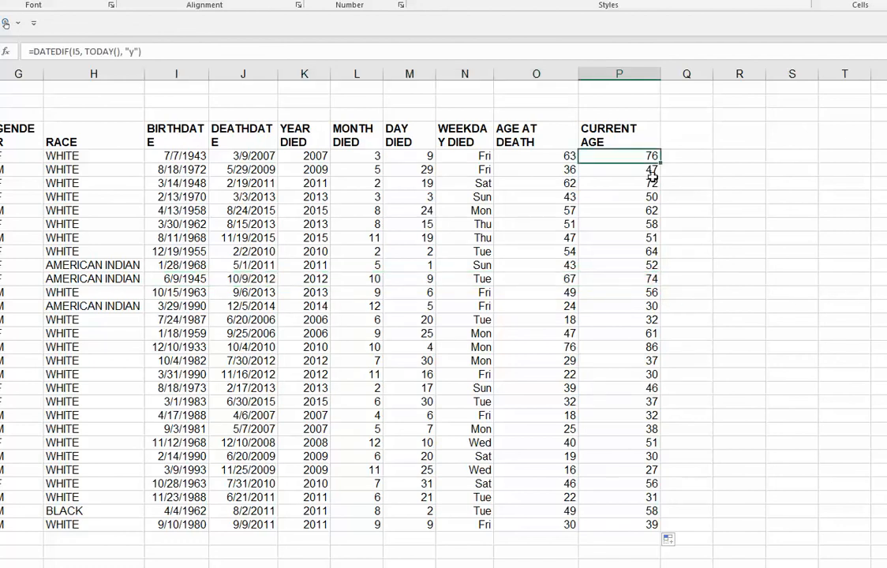
{"action": "double_click", "coordinate": [636, 156]}
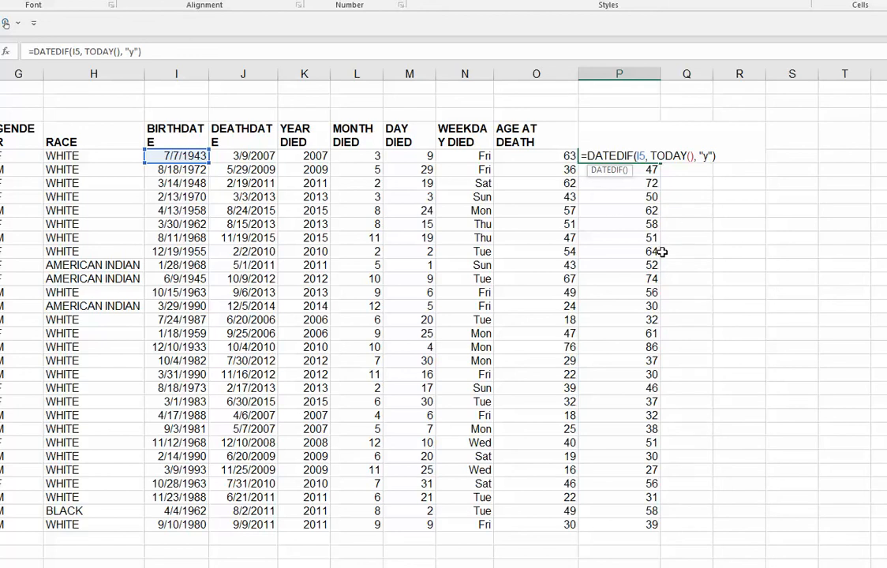
{"action": "left_click", "coordinate": [626, 357]}
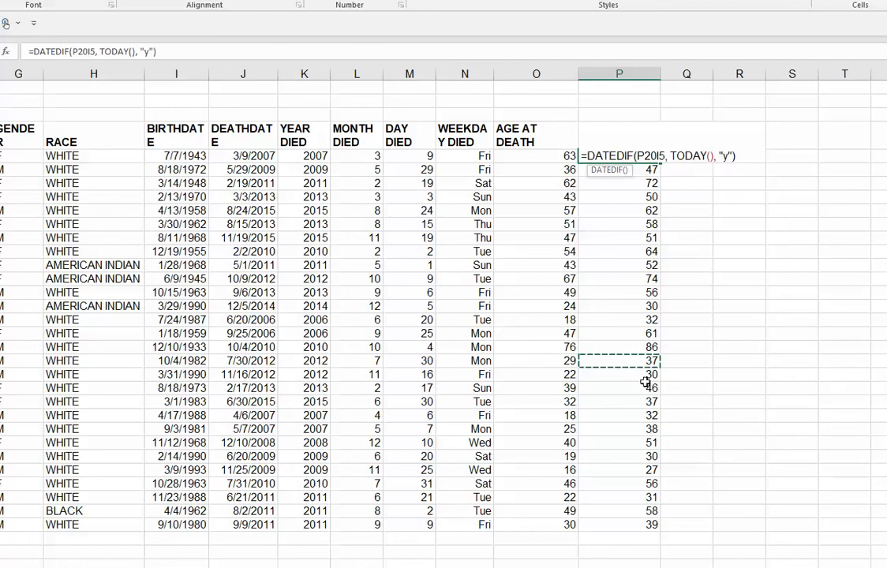
{"action": "key", "text": "Escape"}
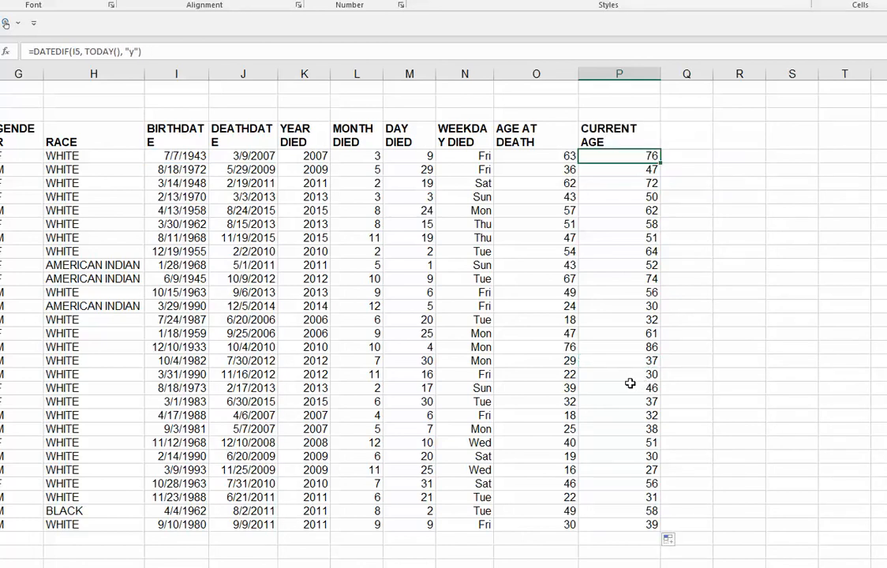